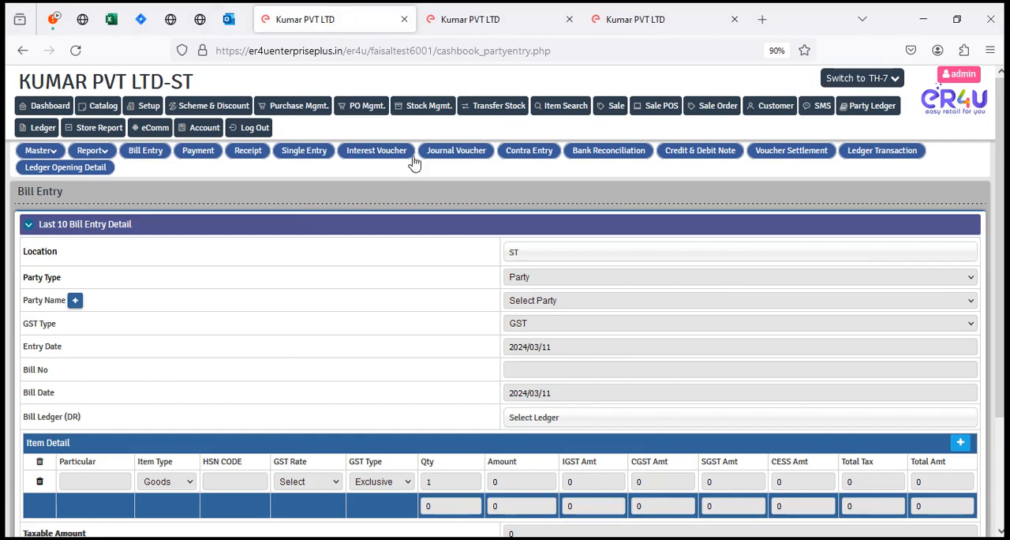
Step: Open the Payment page, set the party type to Supplier and select the first matching Sundry Creditors supplier by name
{"action": "left_click", "coordinate": [195, 150]}
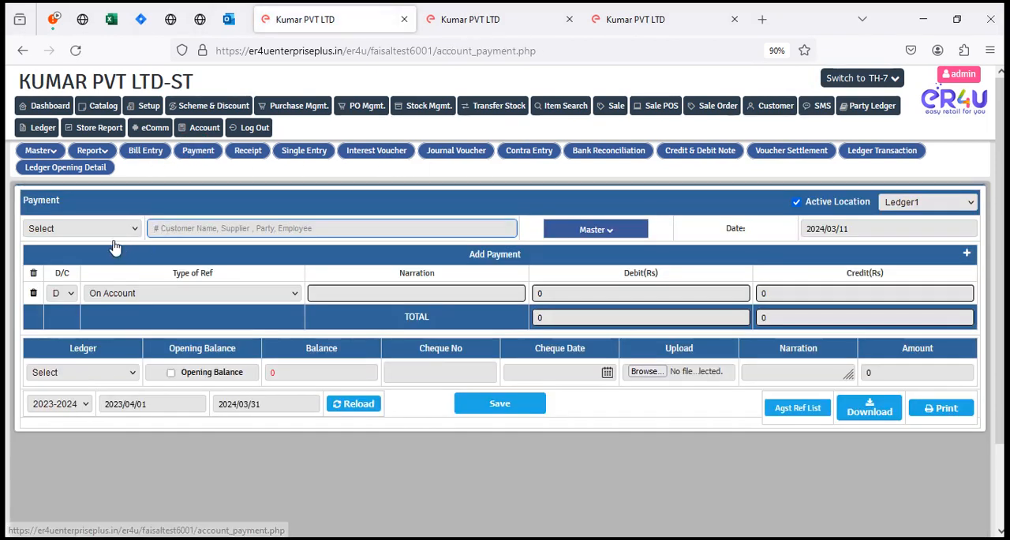
{"action": "left_click", "coordinate": [117, 229]}
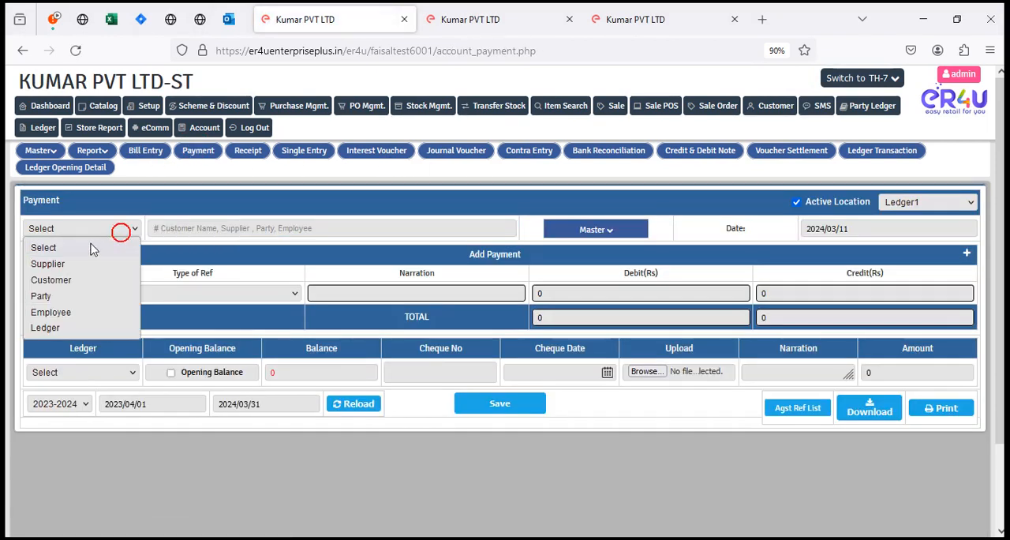
{"action": "left_click", "coordinate": [59, 258]}
{"action": "left_click", "coordinate": [187, 224]}
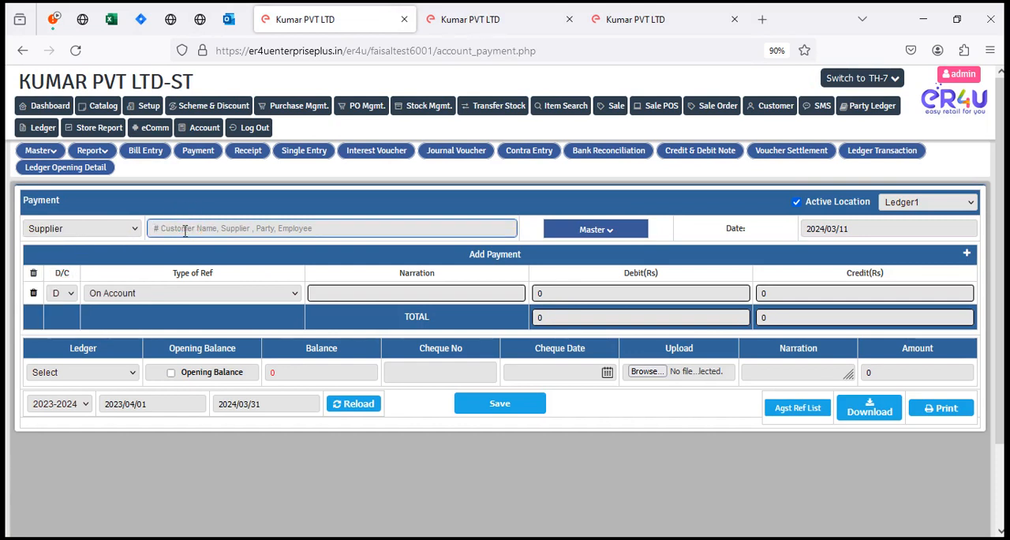
{"action": "type", "text": "raj"}
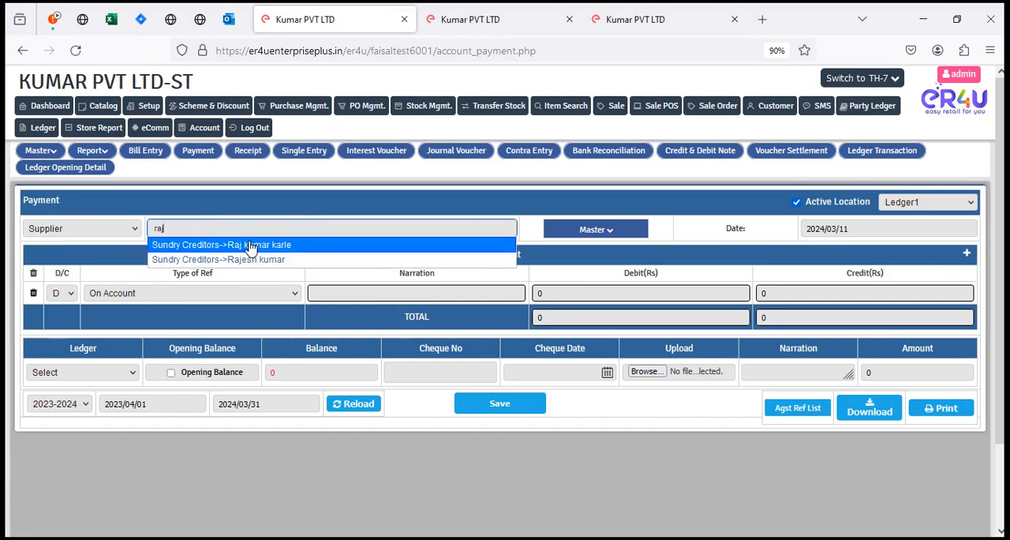
{"action": "left_click", "coordinate": [251, 240]}
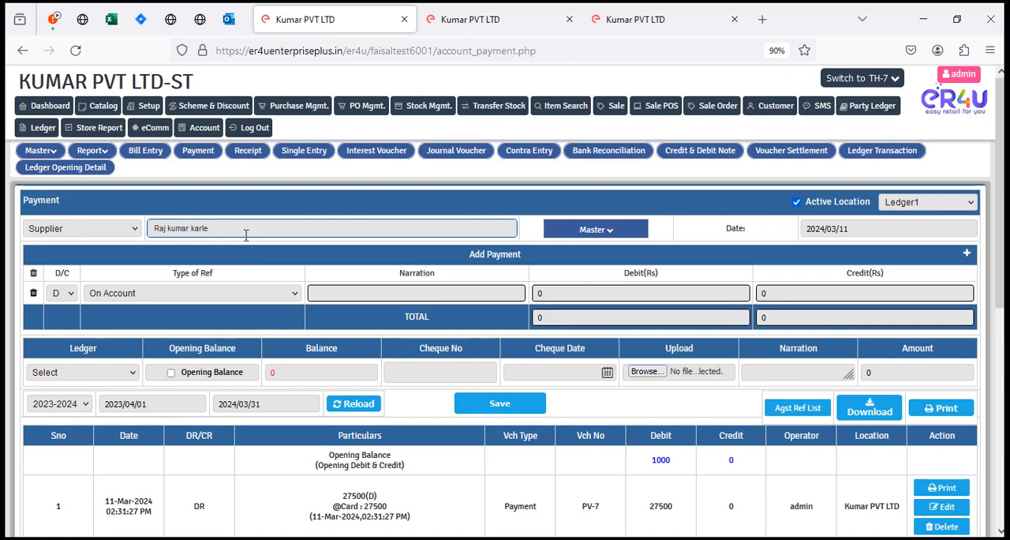
Step: Examine the supplier's opening balance, payment and purchase entries, totals and closing balance in the transaction list
{"action": "scroll", "coordinate": [534, 377], "scroll_direction": "down", "scroll_amount": 3}
{"action": "scroll", "coordinate": [520, 345], "scroll_direction": "down", "scroll_amount": 2}
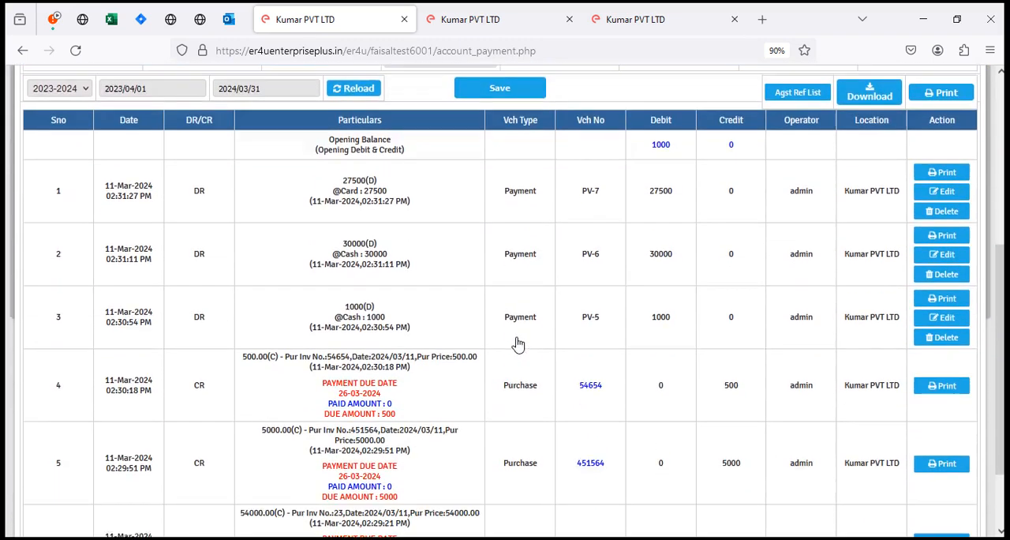
{"action": "left_click_drag", "start_coordinate": [29, 353], "coordinate": [737, 426]}
{"action": "left_click", "coordinate": [830, 472]}
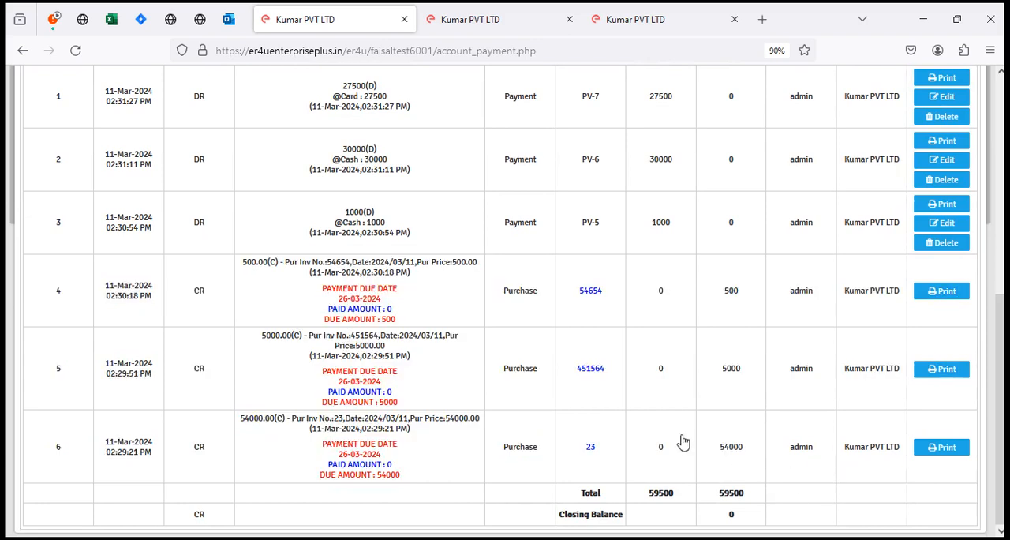
{"action": "scroll", "coordinate": [663, 442], "scroll_direction": "up", "scroll_amount": 1}
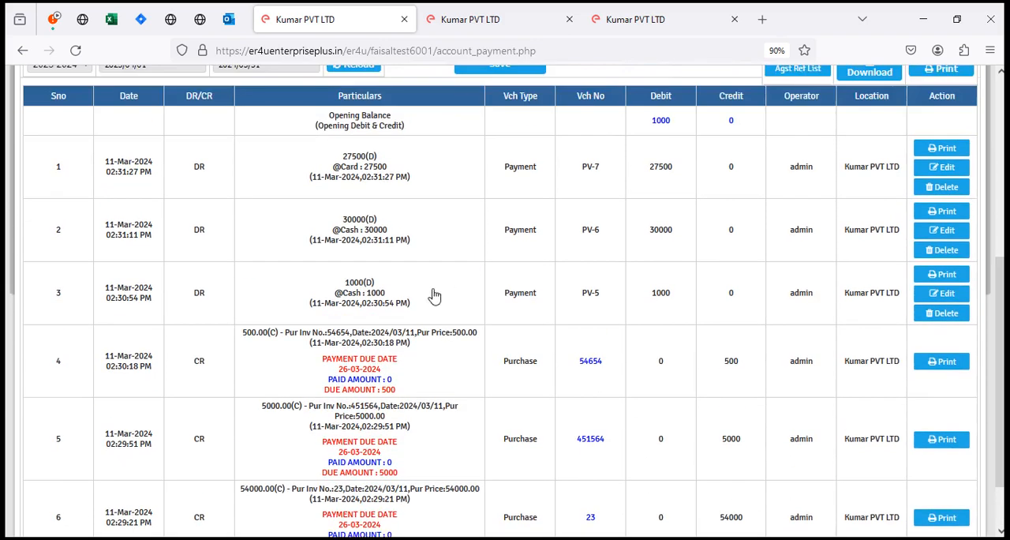
{"action": "left_click_drag", "start_coordinate": [93, 151], "coordinate": [759, 319]}
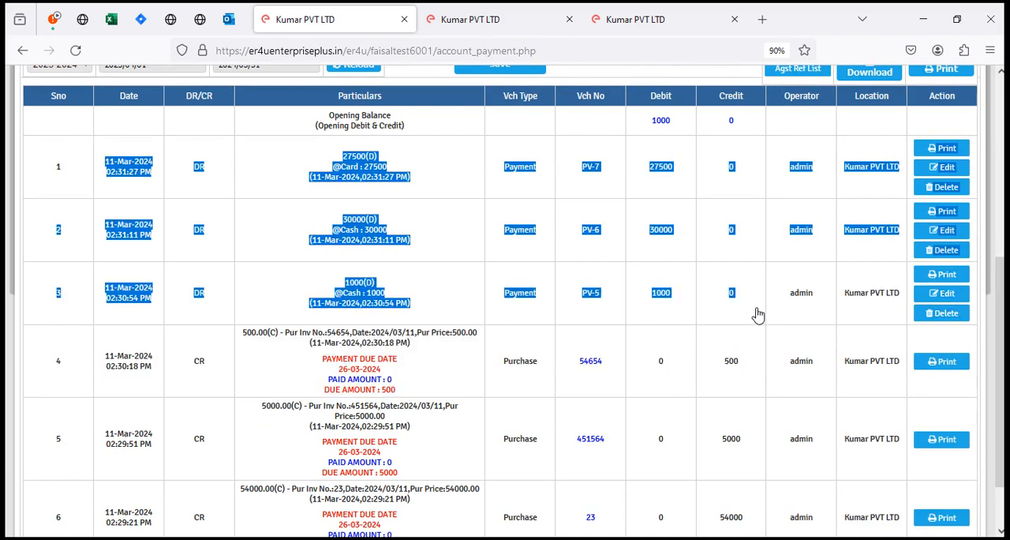
{"action": "scroll", "coordinate": [691, 330], "scroll_direction": "down", "scroll_amount": 2}
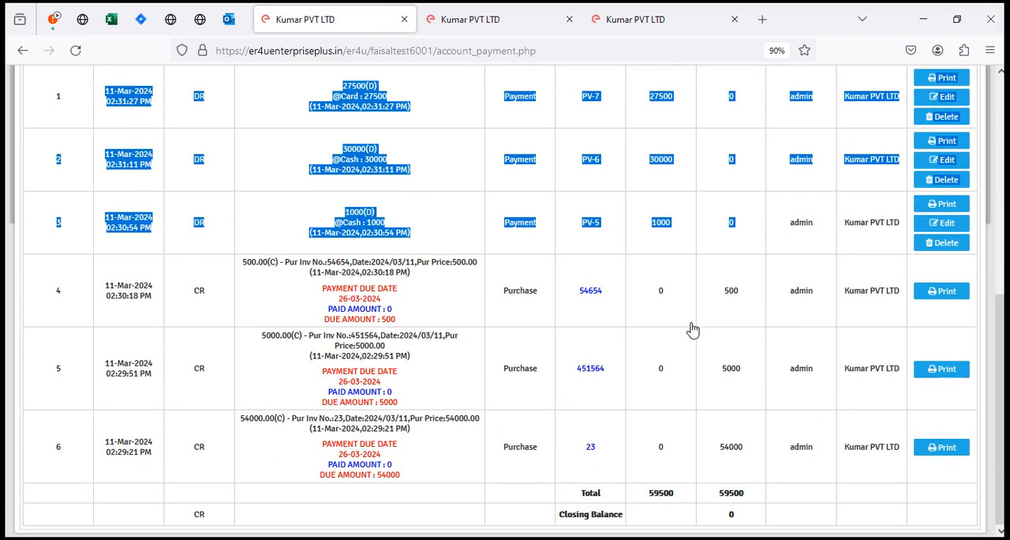
{"action": "scroll", "coordinate": [474, 332], "scroll_direction": "up", "scroll_amount": 3}
{"action": "scroll", "coordinate": [492, 299], "scroll_direction": "down", "scroll_amount": 3}
{"action": "left_click", "coordinate": [684, 519]}
{"action": "left_click_drag", "start_coordinate": [539, 522], "coordinate": [736, 527]}
{"action": "scroll", "coordinate": [449, 379], "scroll_direction": "up", "scroll_amount": 10}
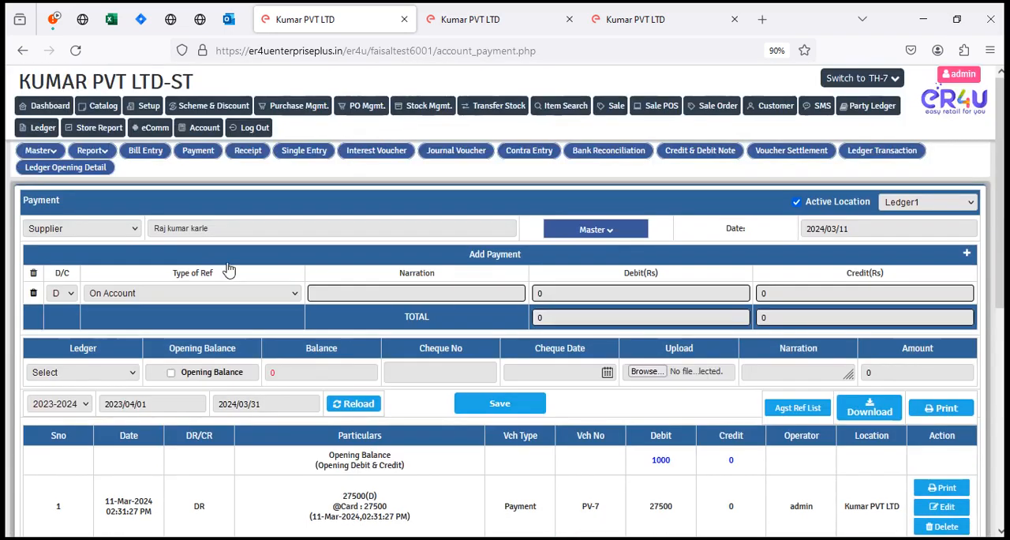
Step: Set the payment row's reference type to Agst Ref and compare its selectable purchase vouchers with the supplier's transaction list
{"action": "left_click", "coordinate": [189, 296]}
{"action": "left_click", "coordinate": [123, 341]}
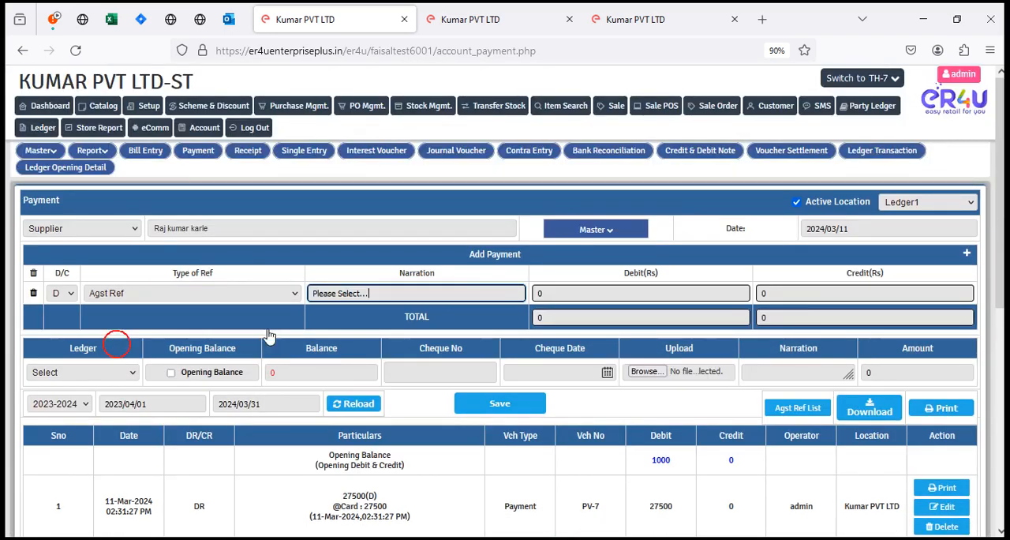
{"action": "left_click", "coordinate": [351, 295]}
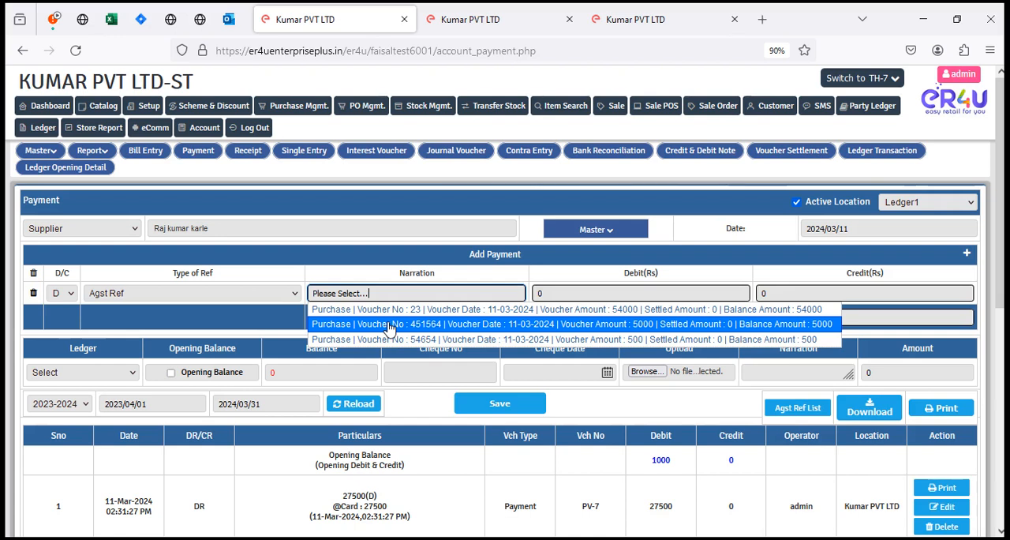
{"action": "left_click", "coordinate": [533, 200]}
{"action": "left_click", "coordinate": [448, 292]}
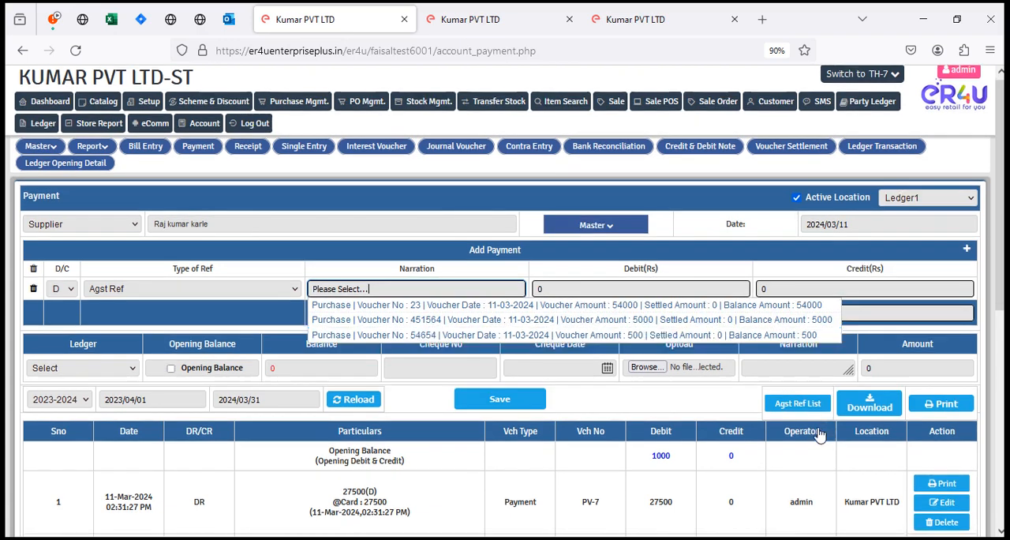
{"action": "scroll", "coordinate": [552, 387], "scroll_direction": "down", "scroll_amount": 5}
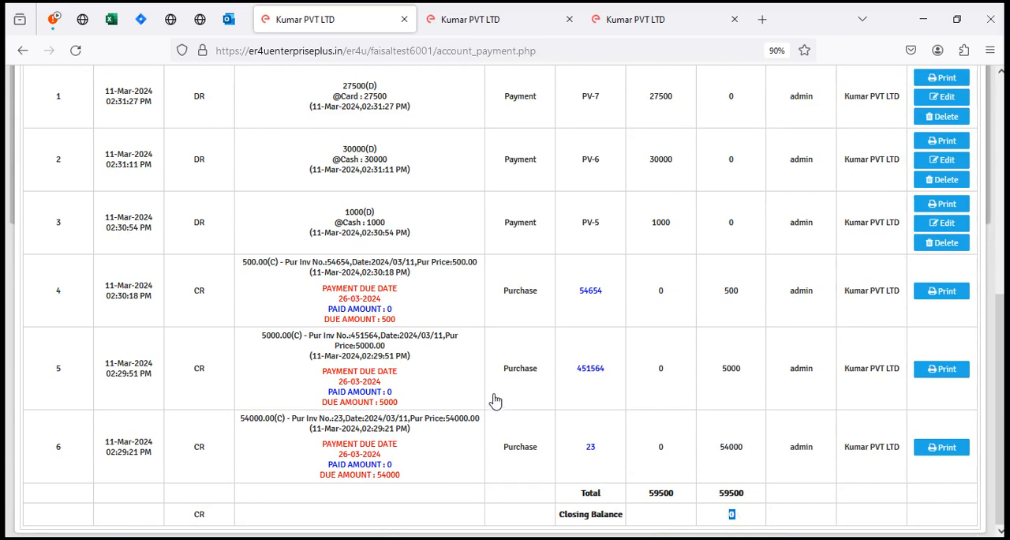
{"action": "scroll", "coordinate": [494, 402], "scroll_direction": "up", "scroll_amount": 6}
{"action": "left_click", "coordinate": [446, 293]}
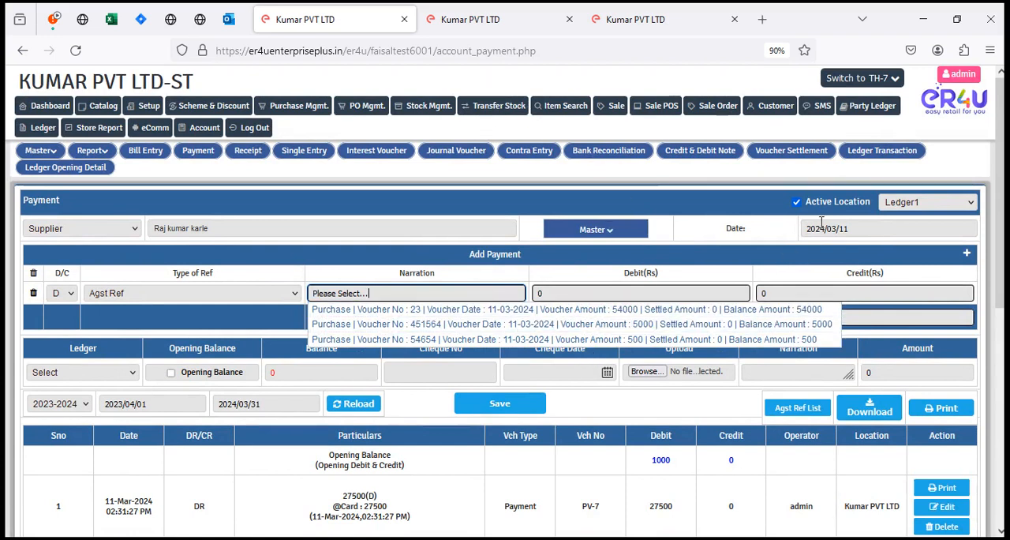
{"action": "left_click", "coordinate": [800, 175]}
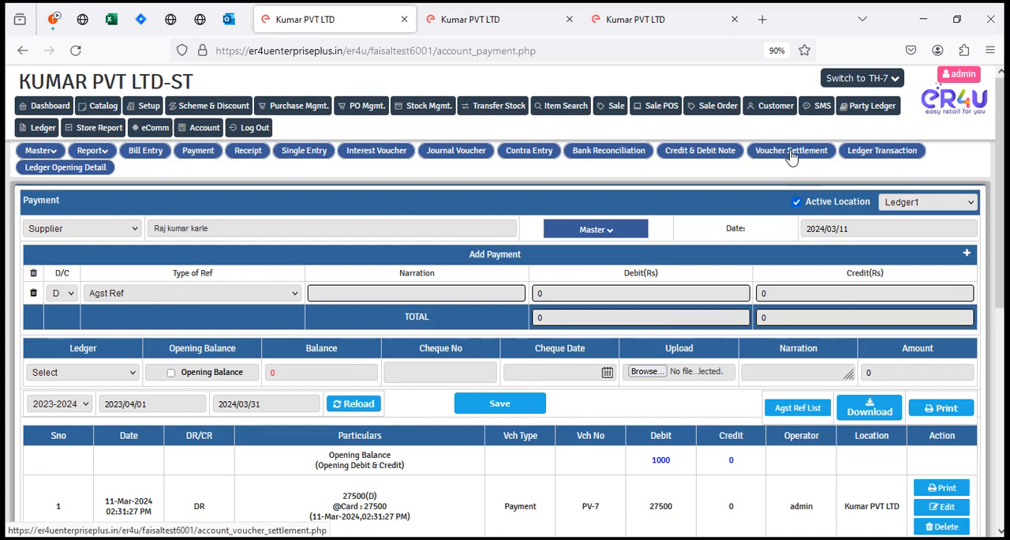
Step: Close the browser page showing the Ledger list, return to the Payment page and open Voucher Settlement
{"action": "left_click", "coordinate": [445, 8]}
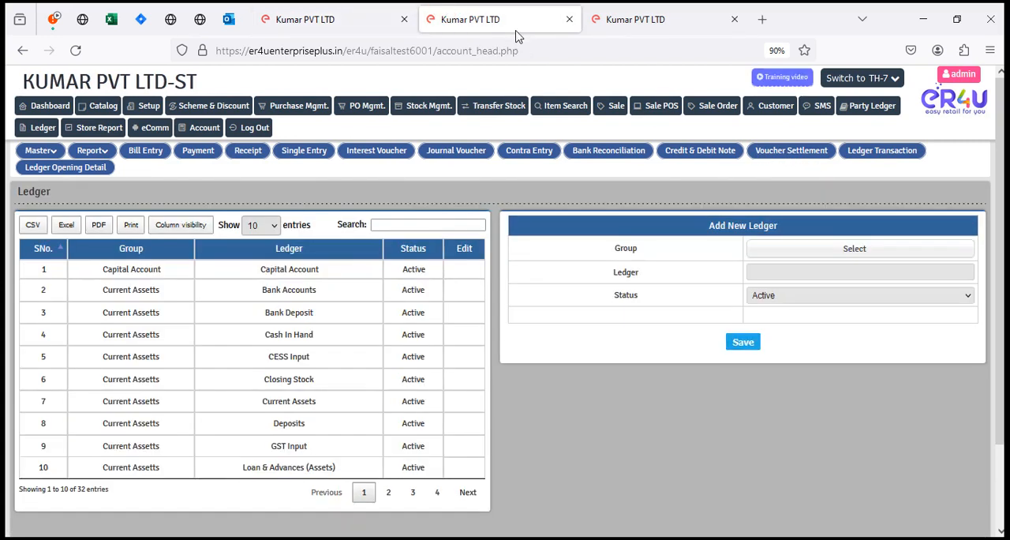
{"action": "left_click", "coordinate": [569, 19]}
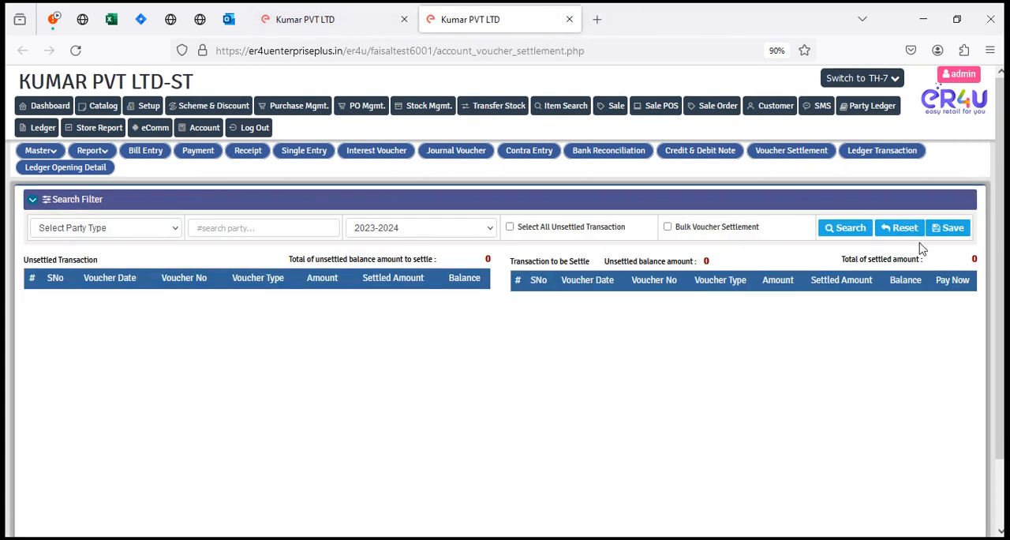
{"action": "key", "text": "ctrl+Tab"}
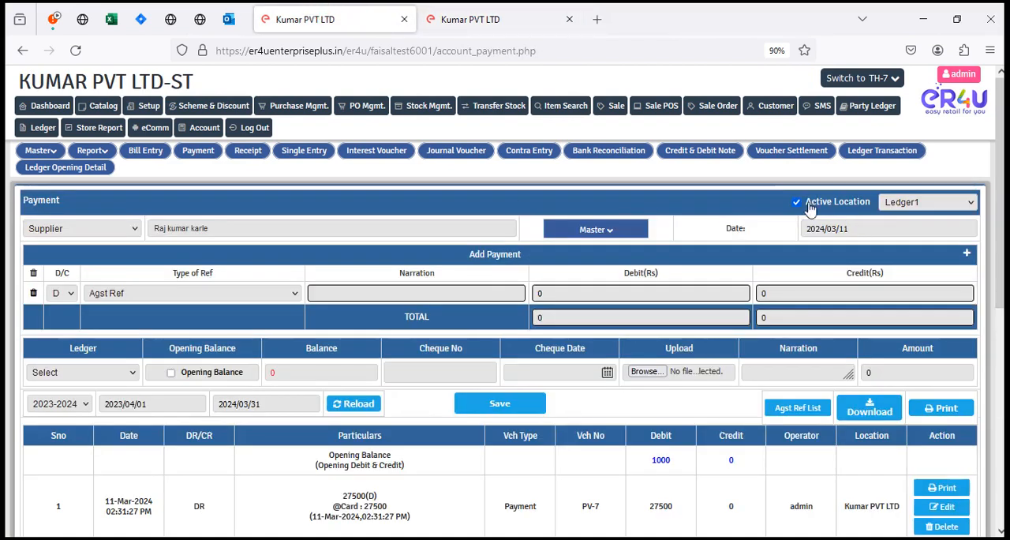
{"action": "left_click", "coordinate": [785, 151]}
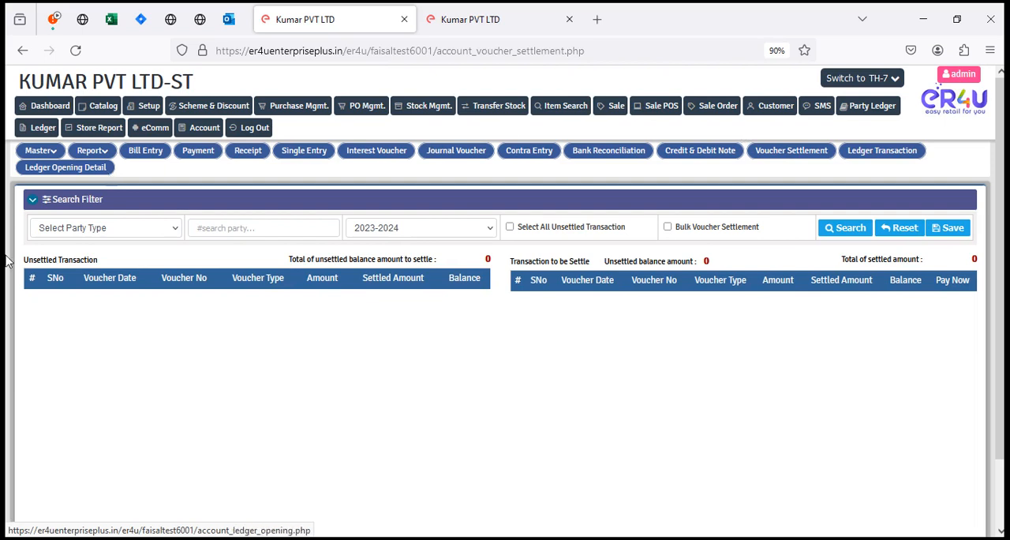
Step: Search for vouchers to settle with party type Supplier and the first matching Sundry Creditors supplier
{"action": "left_click", "coordinate": [105, 224]}
{"action": "left_click", "coordinate": [67, 269]}
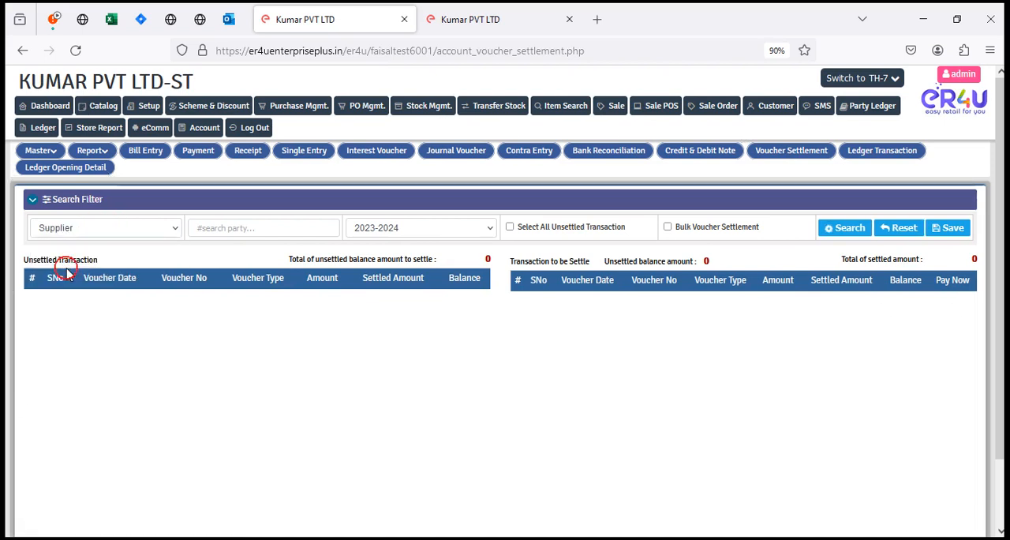
{"action": "left_click", "coordinate": [253, 230]}
{"action": "type", "text": "raj"}
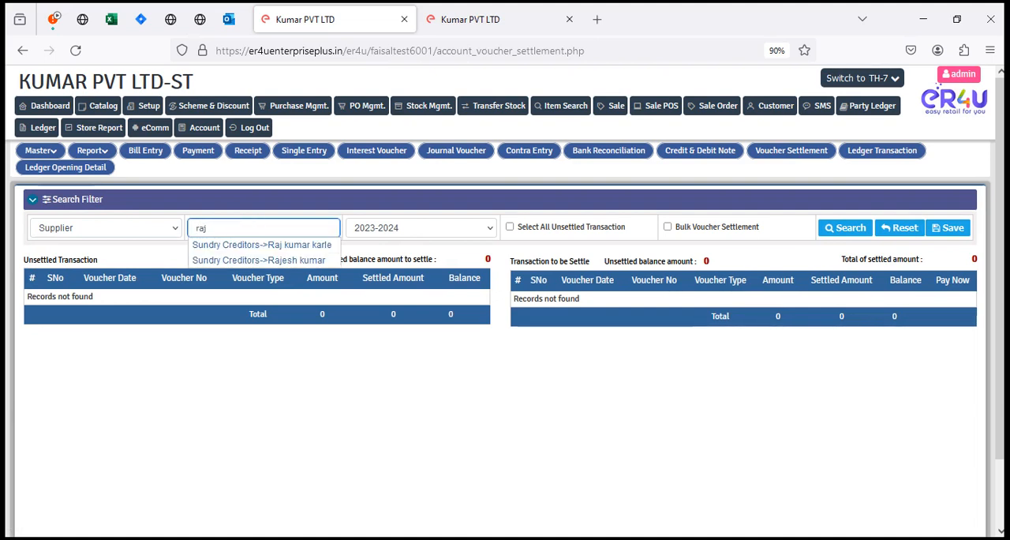
{"action": "left_click", "coordinate": [259, 245]}
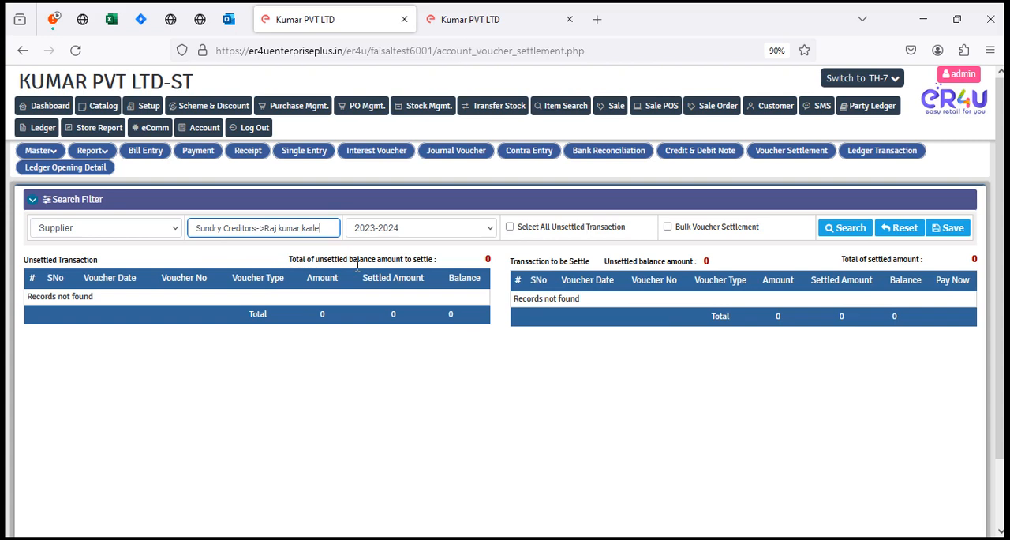
{"action": "left_click", "coordinate": [838, 225]}
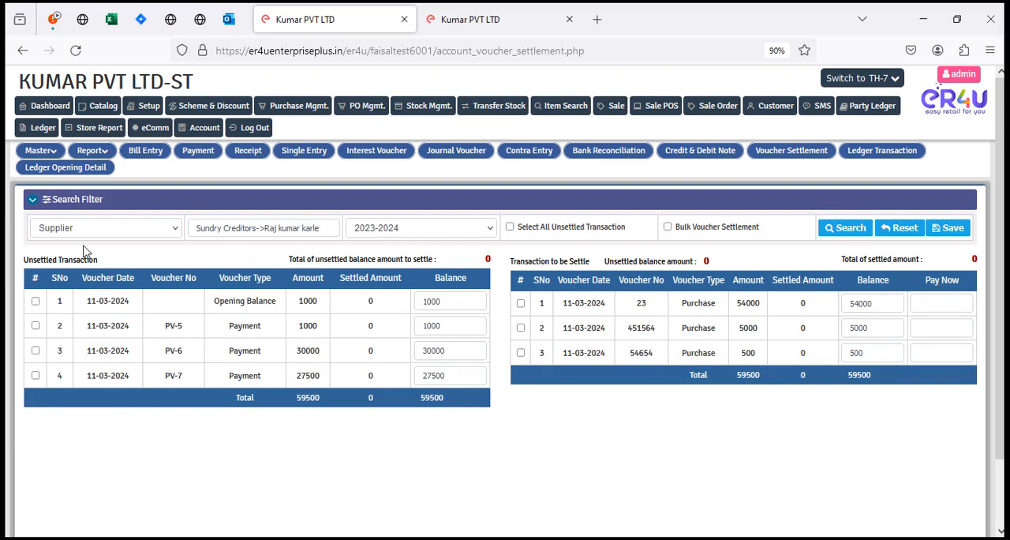
Step: Examine the unsettled transactions and the purchase vouchers to settle, including their amounts, balances and Pay Now fields
{"action": "left_click_drag", "start_coordinate": [110, 262], "coordinate": [14, 269]}
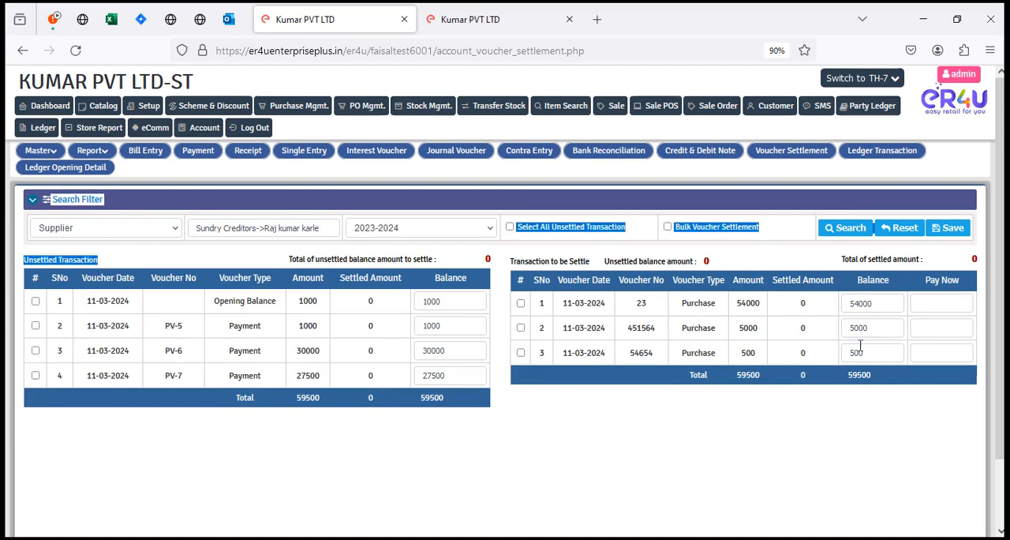
{"action": "left_click", "coordinate": [706, 263]}
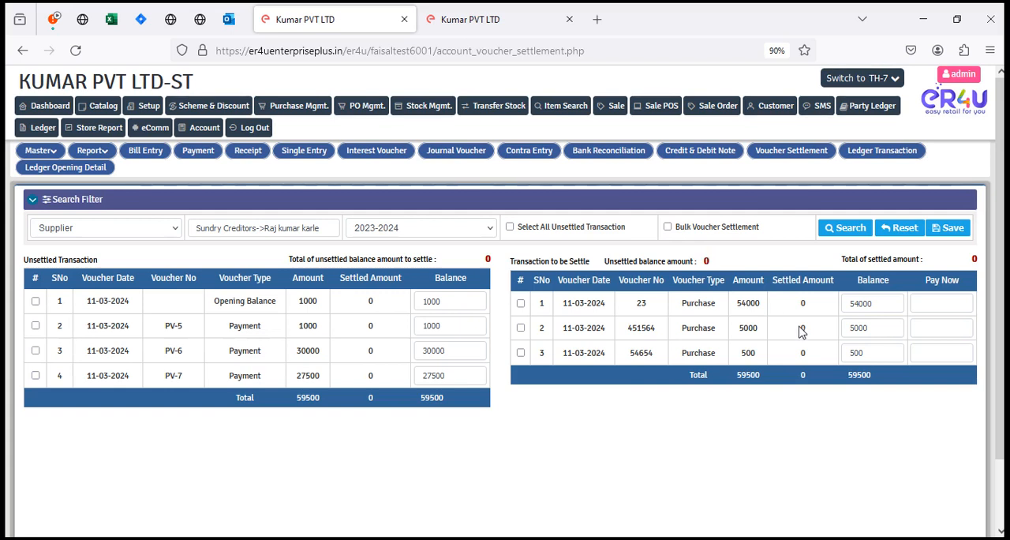
{"action": "left_click_drag", "start_coordinate": [678, 307], "coordinate": [759, 306]}
{"action": "double_click", "coordinate": [749, 304]}
{"action": "left_click", "coordinate": [942, 304]}
{"action": "left_click_drag", "start_coordinate": [85, 282], "coordinate": [428, 397]}
{"action": "left_click", "coordinate": [445, 399]}
{"action": "double_click", "coordinate": [432, 397]}
{"action": "left_click", "coordinate": [449, 368]}
Step: Settle payment PV-7 against purchase voucher 23 and save the settlement
{"action": "left_click", "coordinate": [35, 375]}
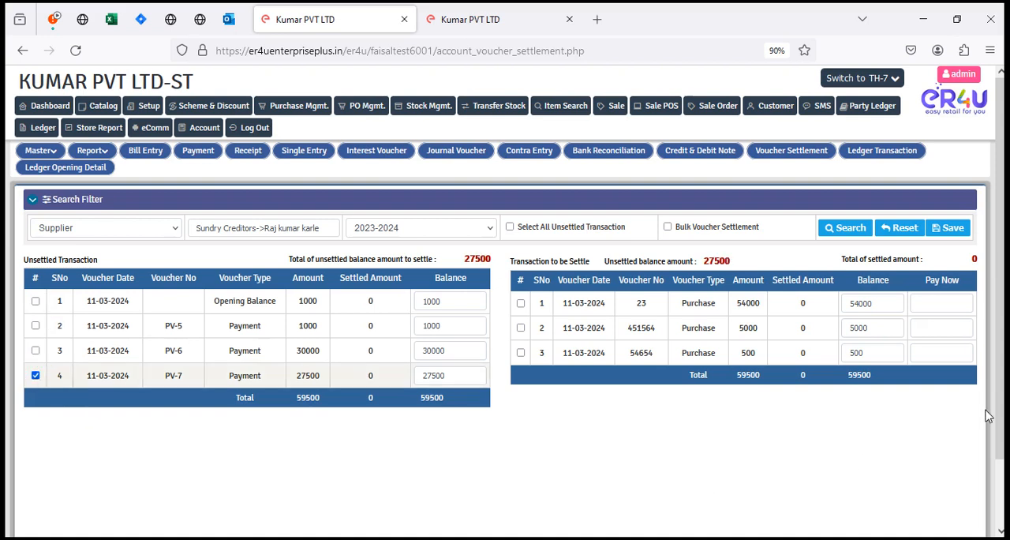
{"action": "left_click", "coordinate": [521, 303]}
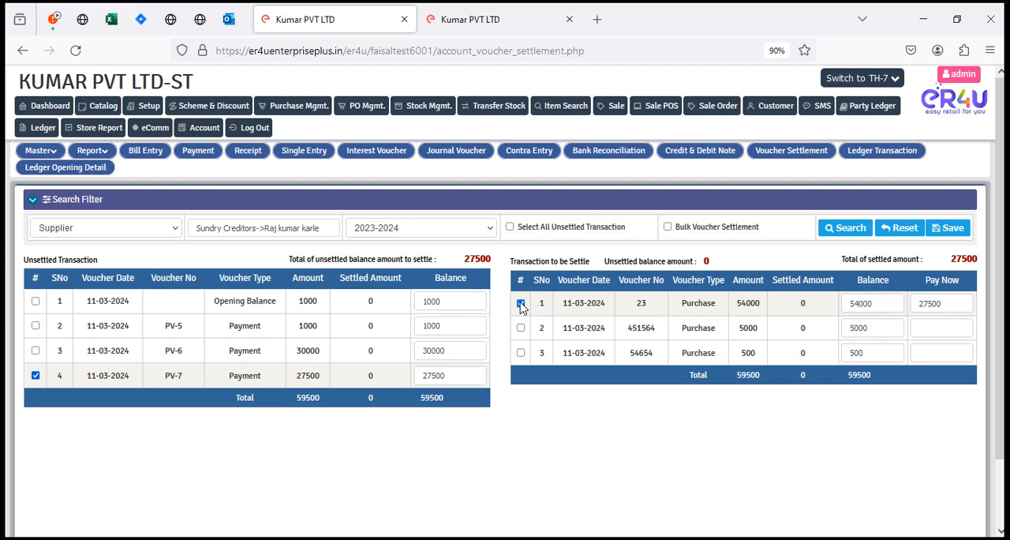
{"action": "left_click", "coordinate": [949, 231]}
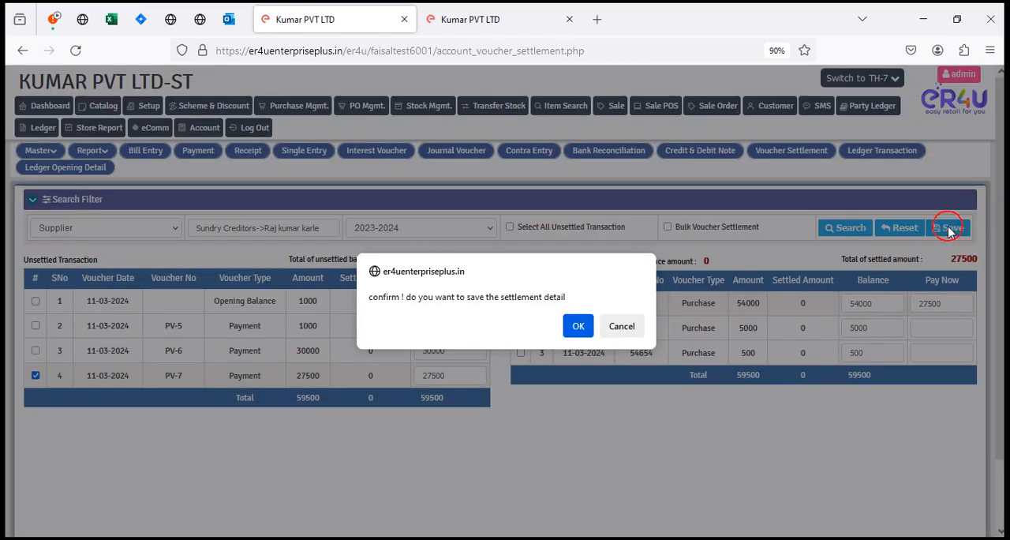
{"action": "left_click", "coordinate": [579, 328]}
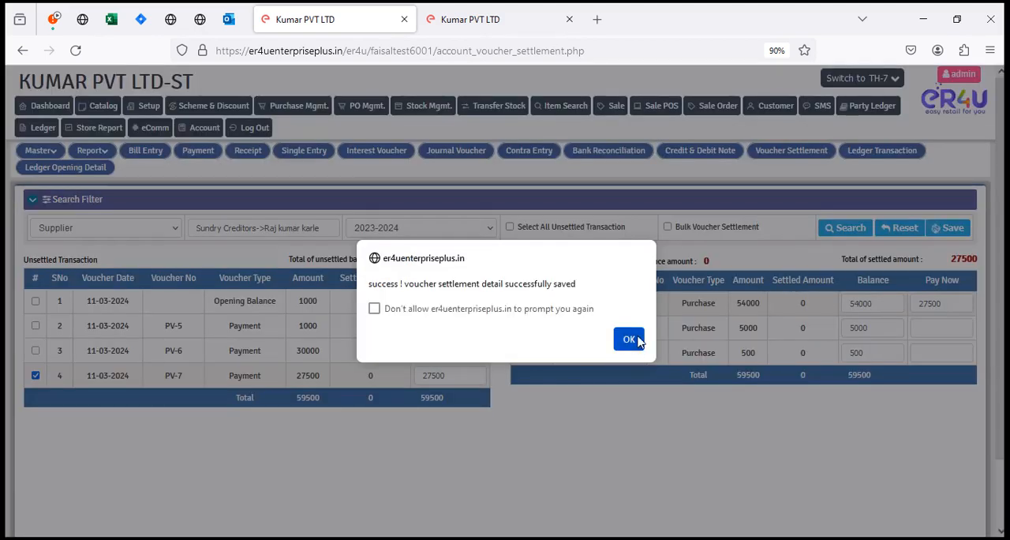
{"action": "left_click", "coordinate": [630, 338]}
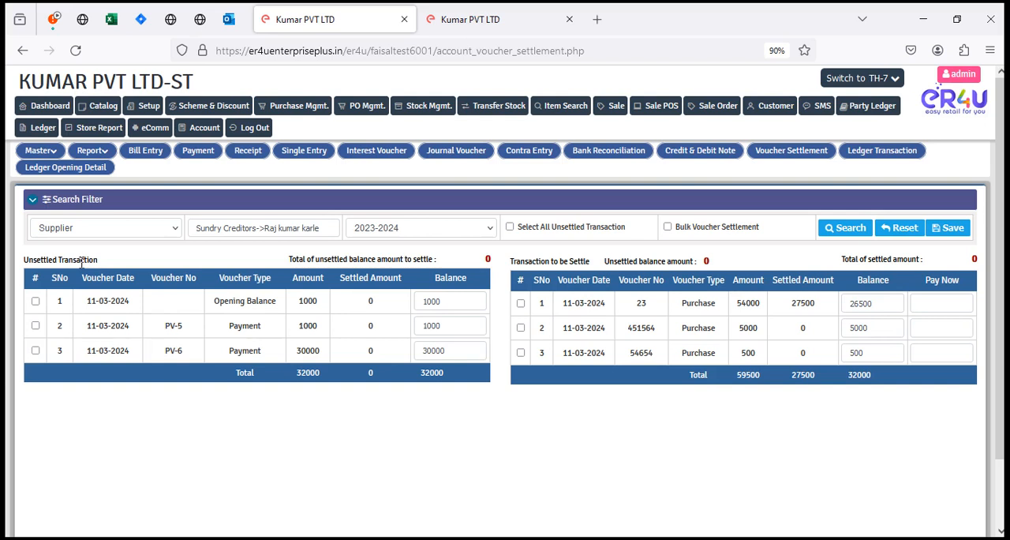
{"action": "left_click_drag", "start_coordinate": [778, 305], "coordinate": [837, 308]}
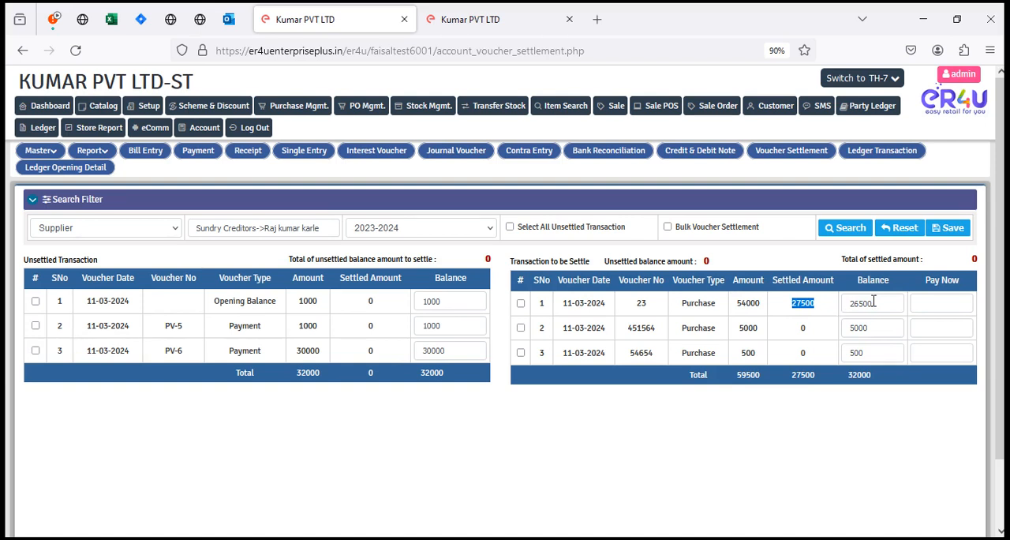
{"action": "left_click", "coordinate": [36, 301]}
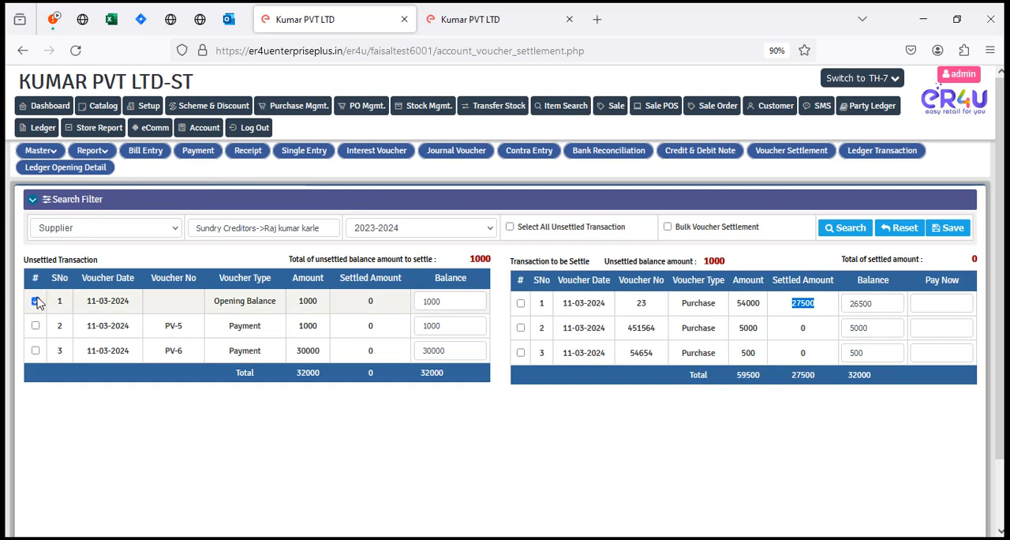
{"action": "left_click", "coordinate": [521, 303]}
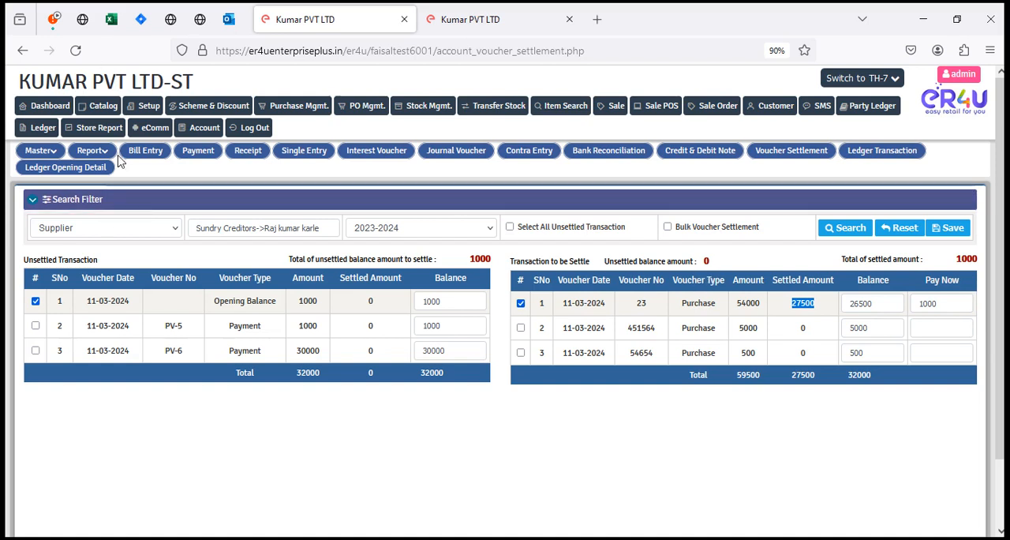
{"action": "left_click", "coordinate": [36, 301]}
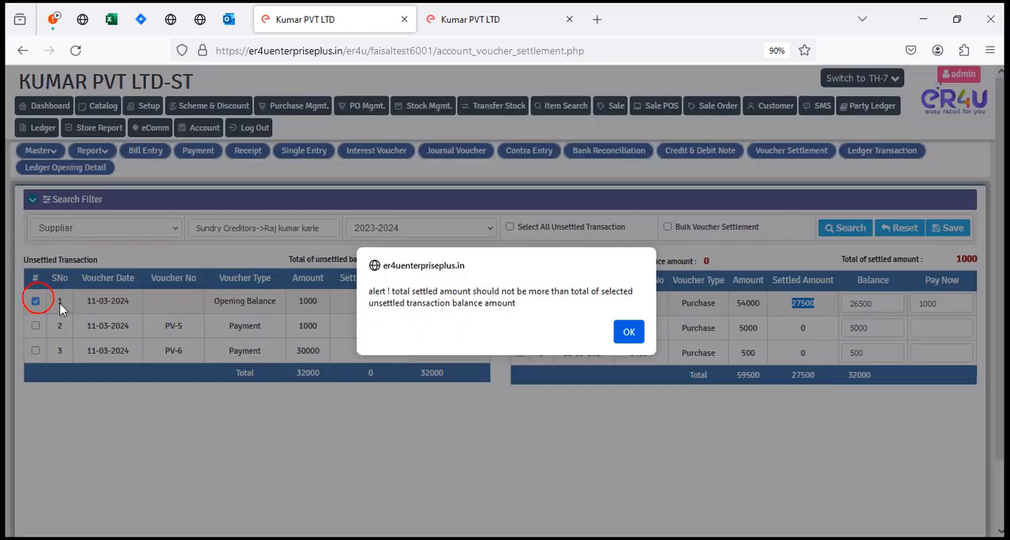
{"action": "left_click", "coordinate": [629, 331]}
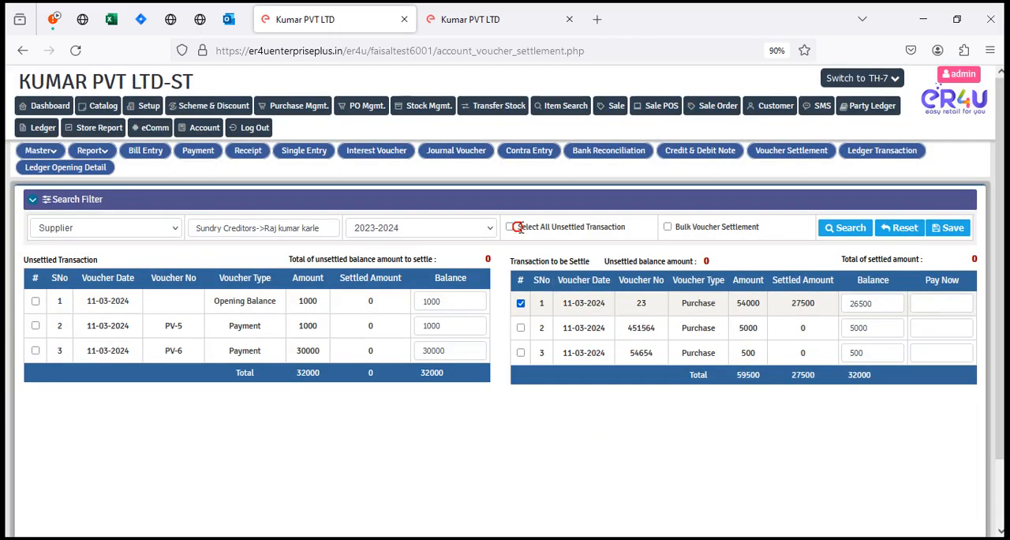
{"action": "left_click_drag", "start_coordinate": [519, 227], "coordinate": [639, 232]}
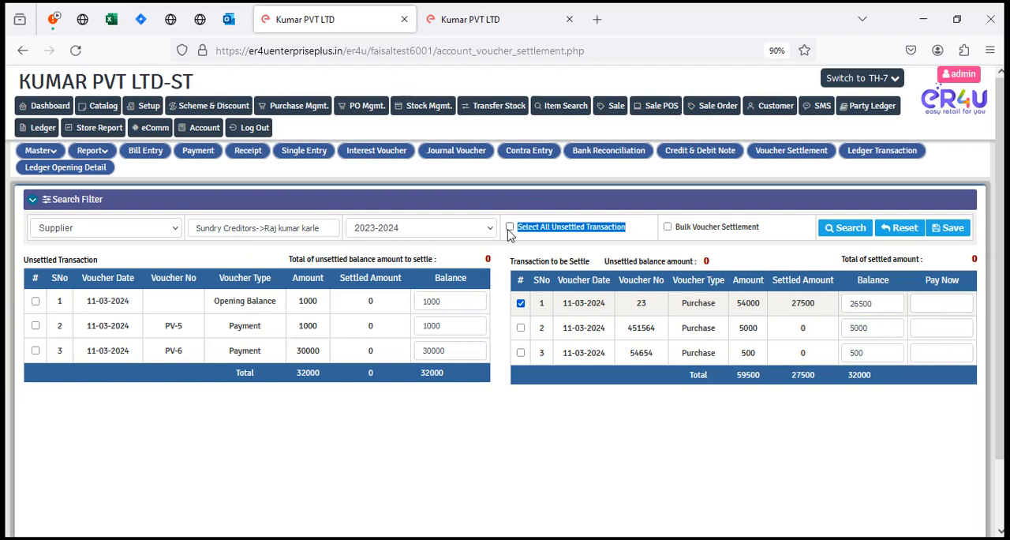
{"action": "left_click", "coordinate": [520, 303]}
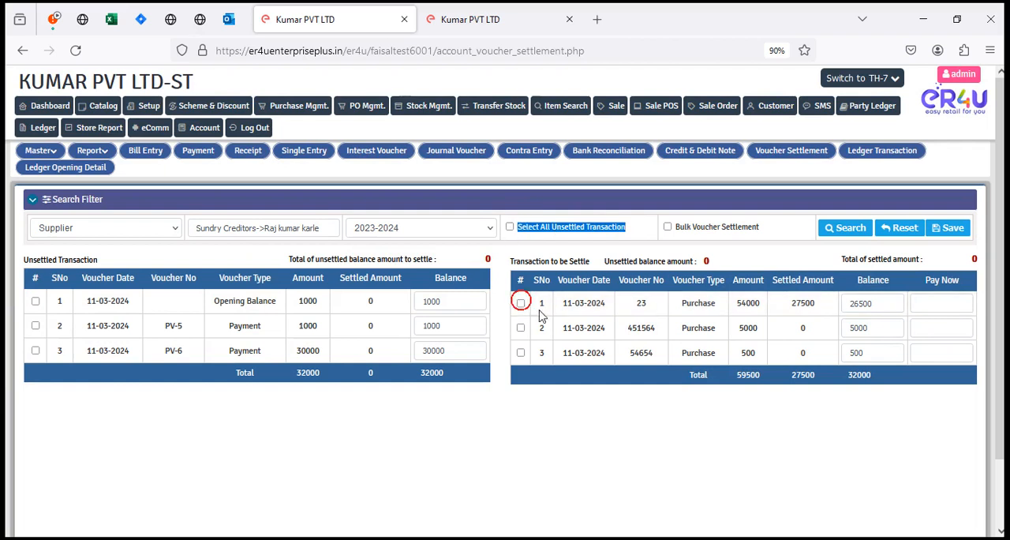
Step: Select all unsettled transactions, apply Bulk Voucher Settlement to the supplier's purchase vouchers, and save the settlement
{"action": "left_click", "coordinate": [509, 226]}
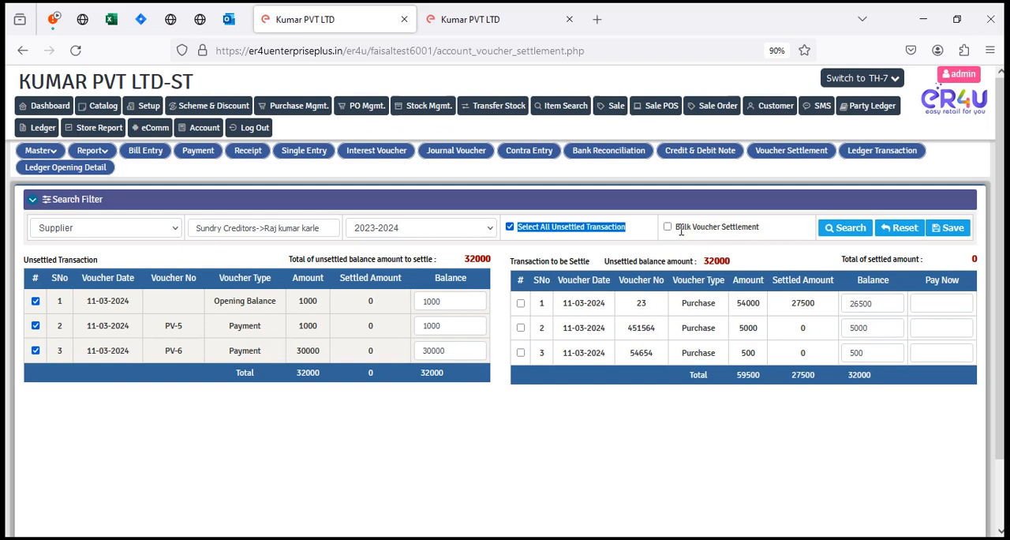
{"action": "left_click_drag", "start_coordinate": [677, 227], "coordinate": [800, 228]}
{"action": "left_click_drag", "start_coordinate": [516, 276], "coordinate": [852, 299]}
{"action": "left_click", "coordinate": [838, 465]}
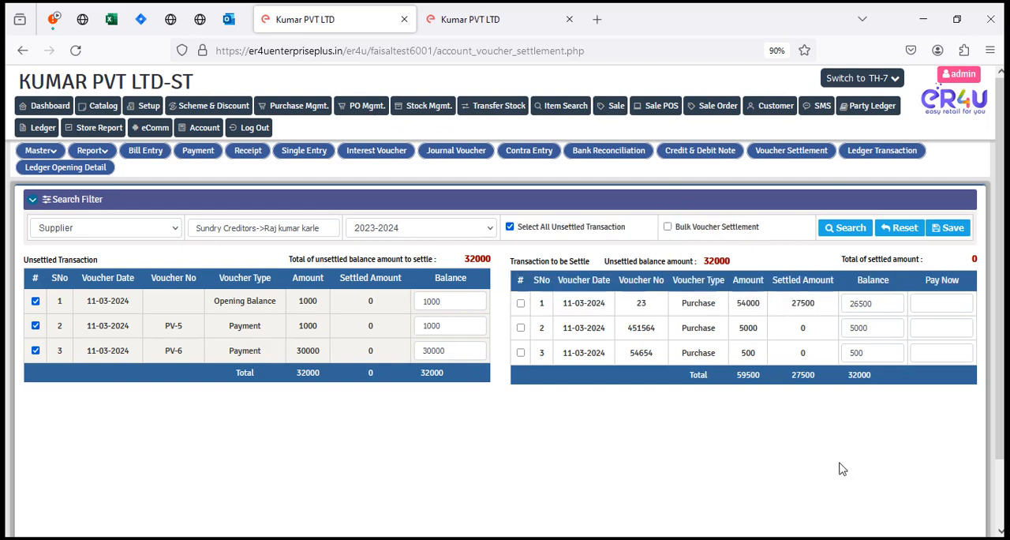
{"action": "left_click", "coordinate": [667, 227]}
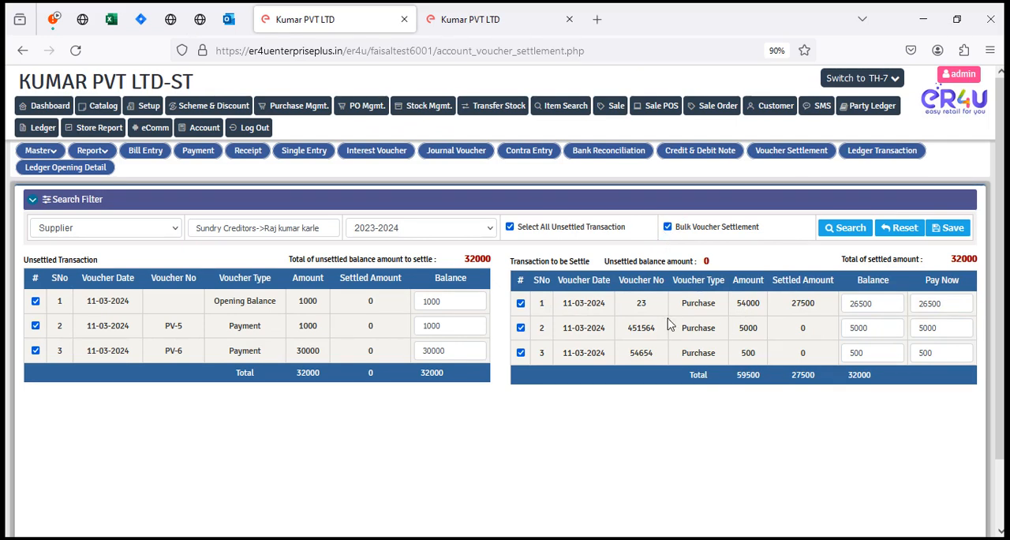
{"action": "left_click", "coordinate": [945, 230]}
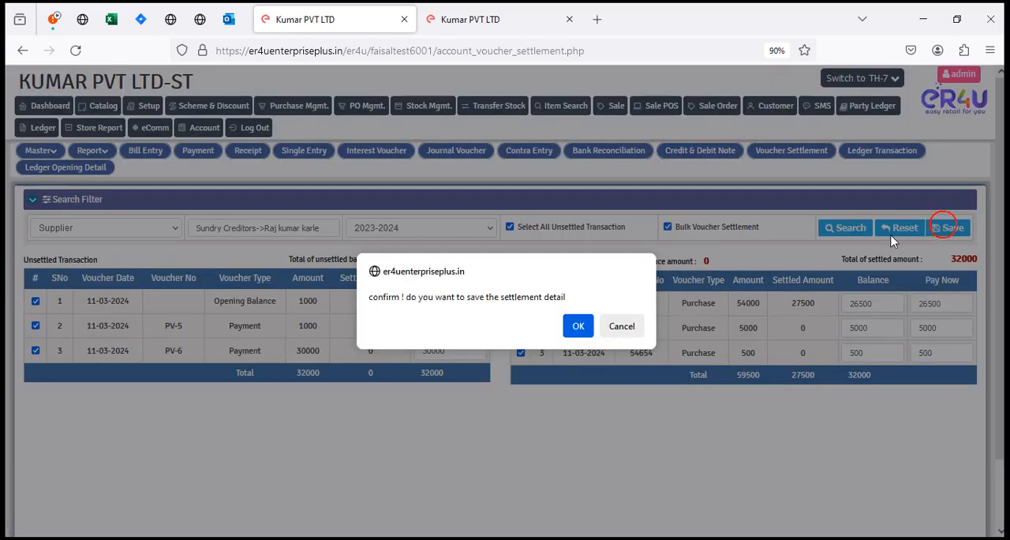
{"action": "left_click", "coordinate": [576, 328]}
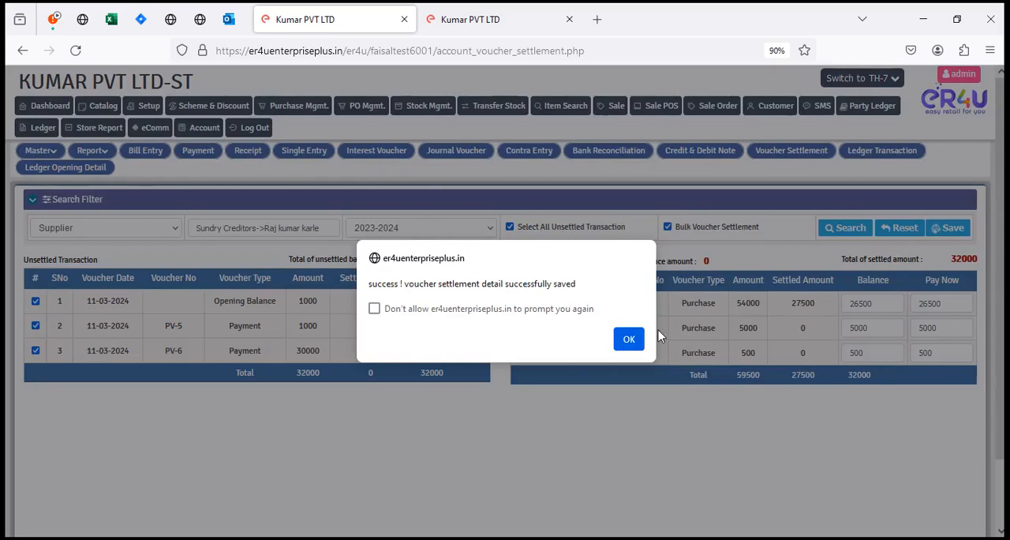
{"action": "left_click", "coordinate": [629, 340]}
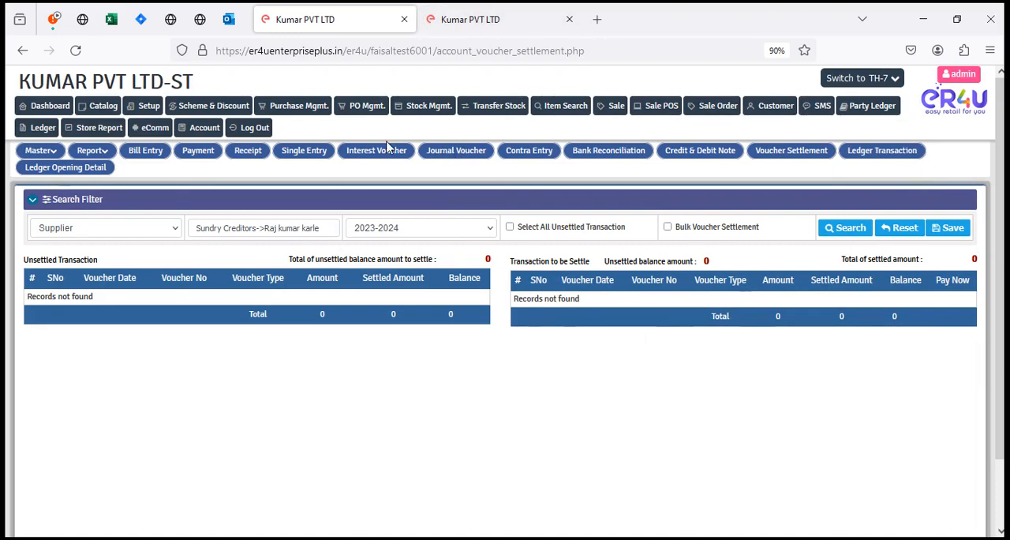
Step: Load the same supplier's transactions on the account Payment page and check the voucher settlement details and closing balance
{"action": "left_click", "coordinate": [196, 131]}
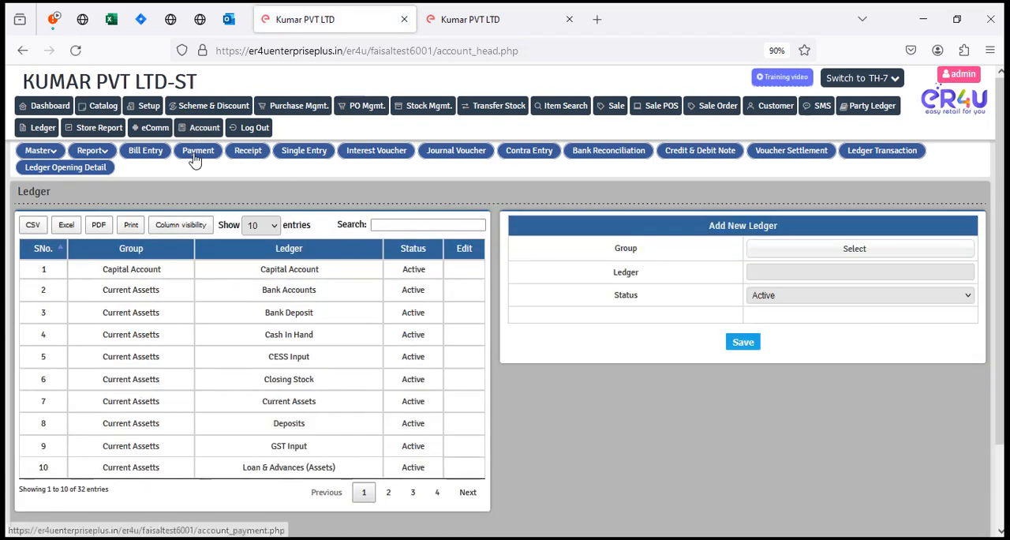
{"action": "left_click", "coordinate": [204, 154]}
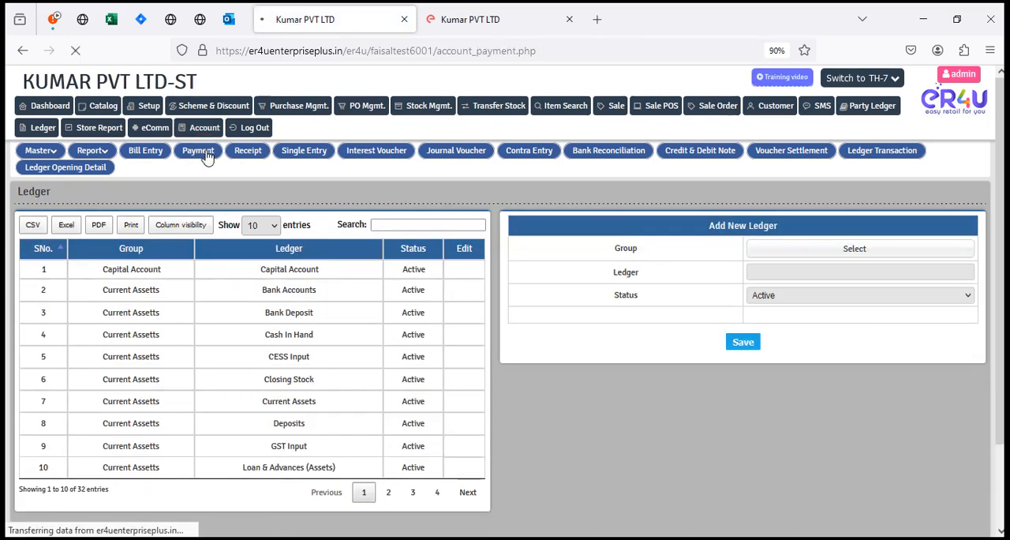
{"action": "left_click", "coordinate": [78, 227]}
{"action": "left_click", "coordinate": [62, 262]}
{"action": "left_click", "coordinate": [218, 228]}
{"action": "type", "text": "ra"}
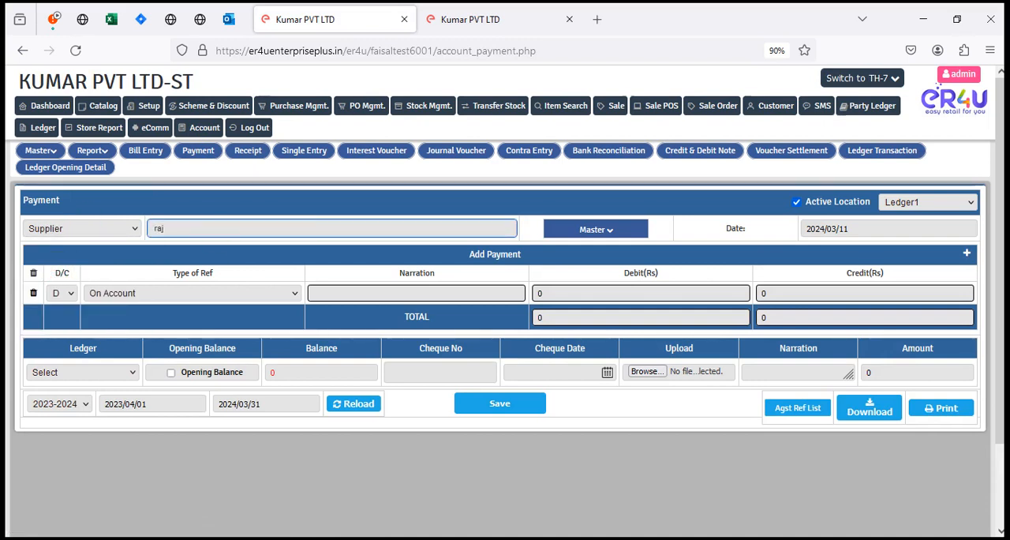
{"action": "type", "text": "j"}
{"action": "left_click", "coordinate": [239, 241]}
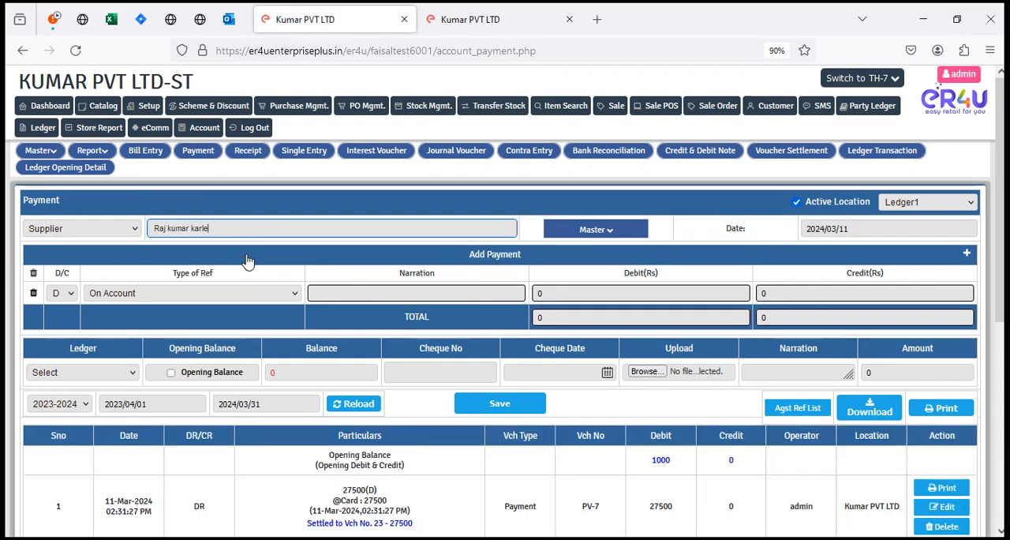
{"action": "scroll", "coordinate": [402, 336], "scroll_direction": "down", "scroll_amount": 5}
{"action": "left_click_drag", "start_coordinate": [747, 517], "coordinate": [705, 524]}
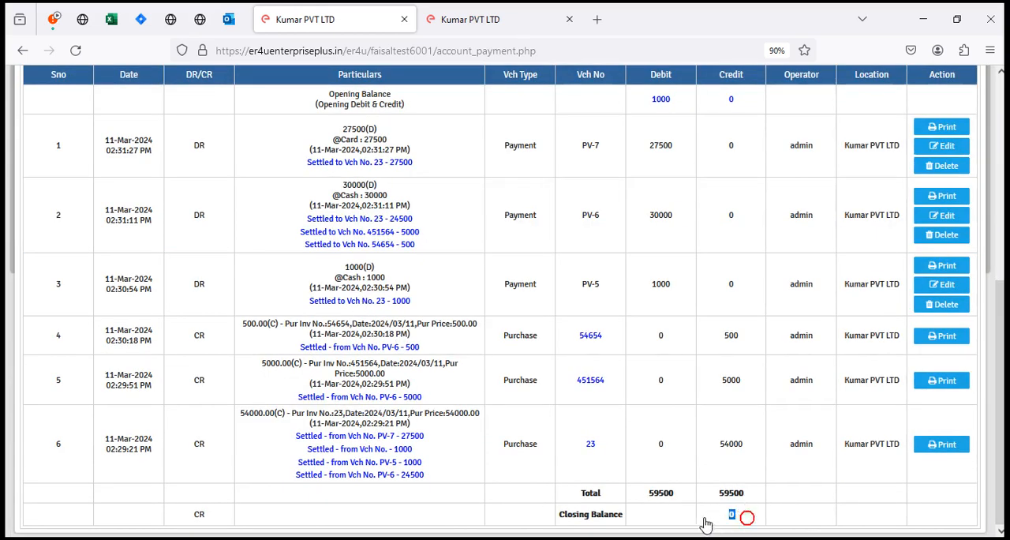
Step: Set the type of reference in the supplier's new payment line to Agst Ref
{"action": "scroll", "coordinate": [327, 376], "scroll_direction": "up", "scroll_amount": 5}
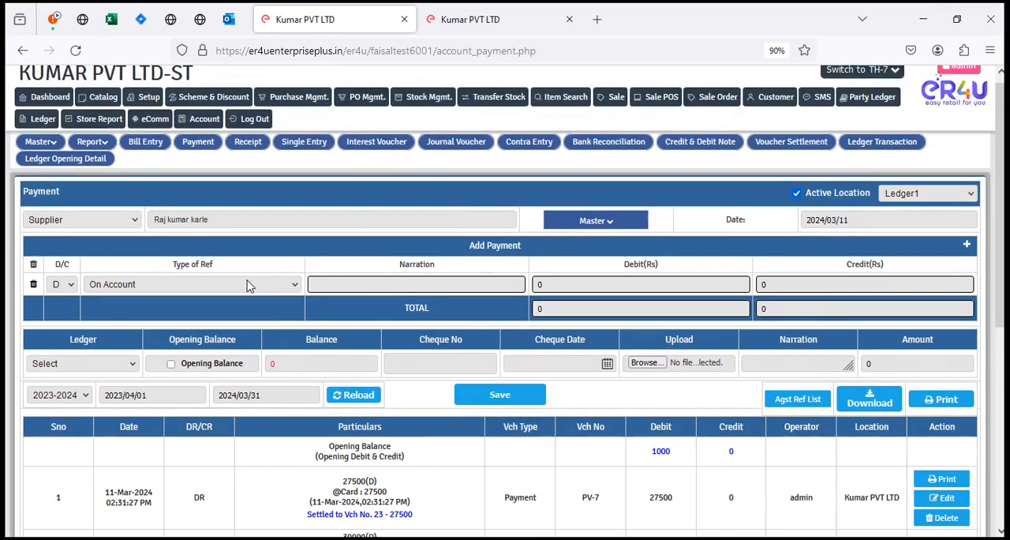
{"action": "left_click", "coordinate": [247, 284]}
{"action": "left_click", "coordinate": [122, 334]}
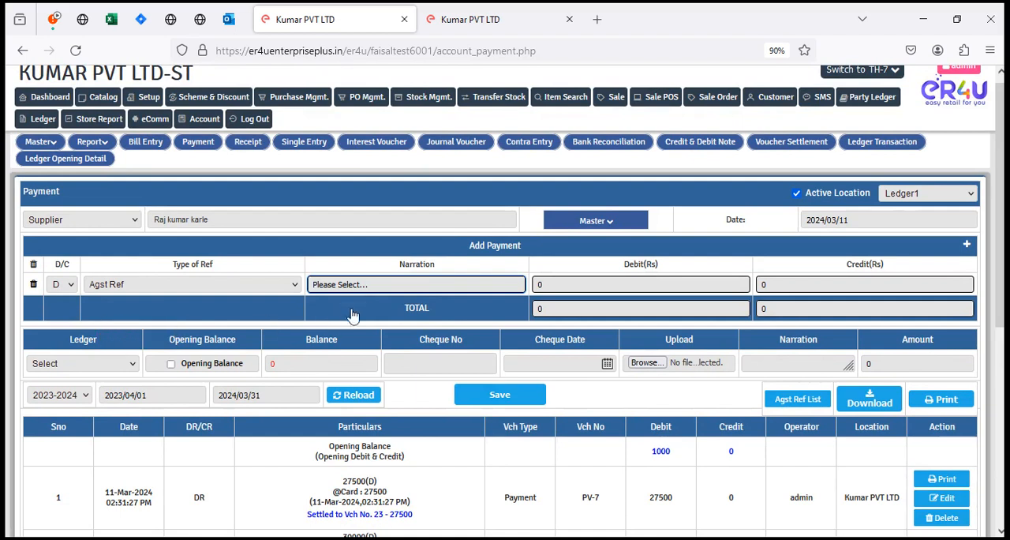